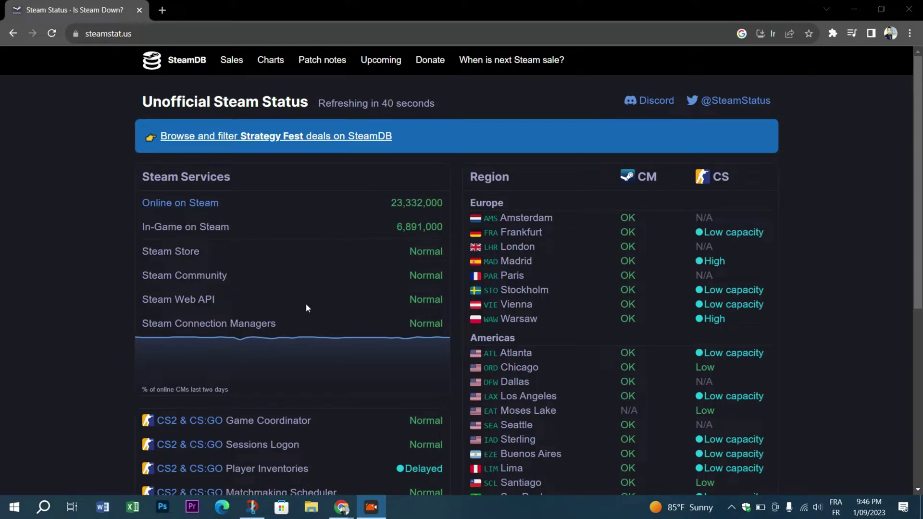
- Scroll through SteamStat.us's Steam services and regions, confirming they show Normal
scroll(337, 317, down, 4)
scroll(343, 374, down, 3)
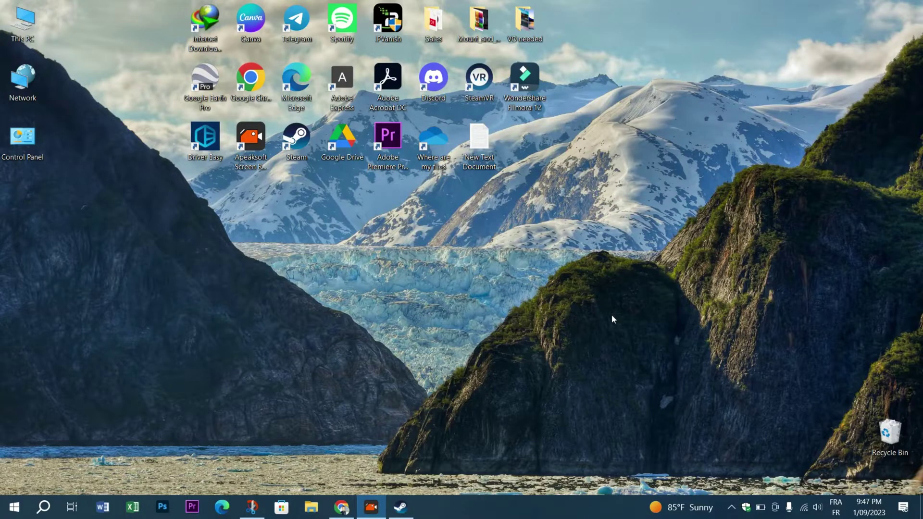
click(803, 508)
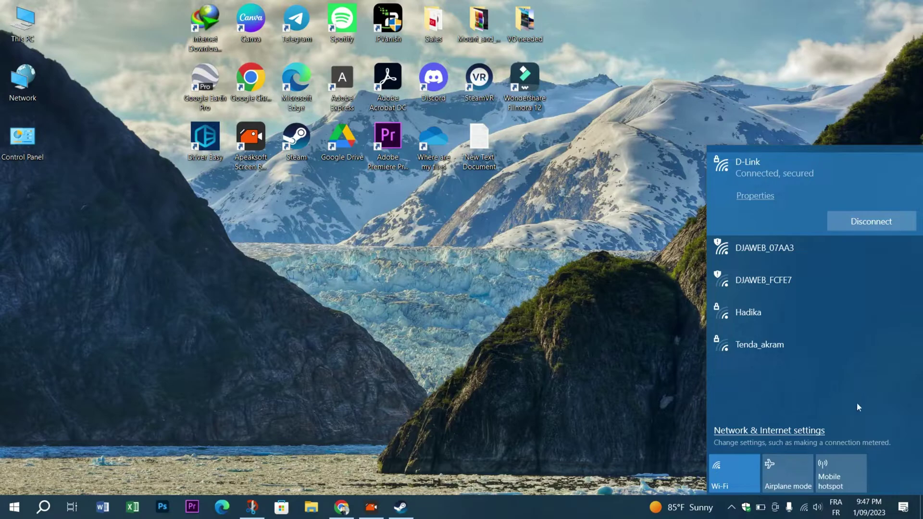
click(761, 430)
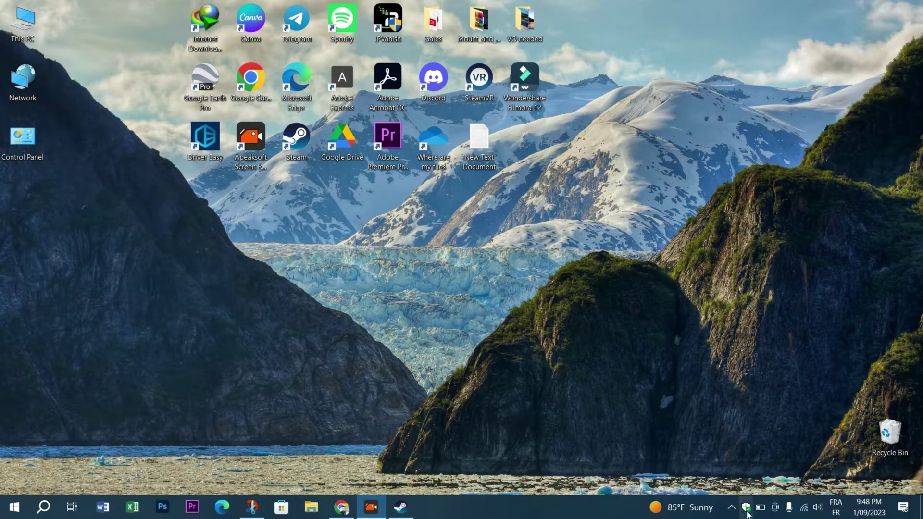
- Open Windows Security's Firewall & network protection page from the system tray
click(747, 510)
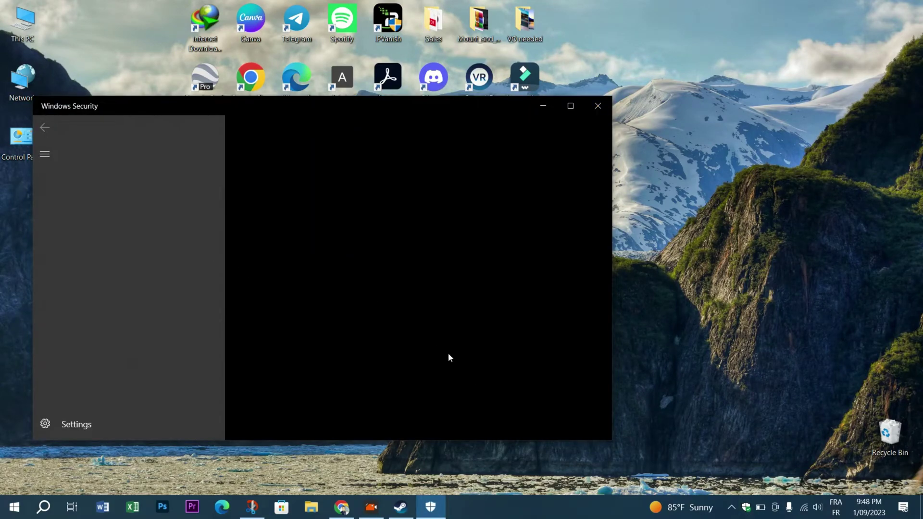
click(92, 233)
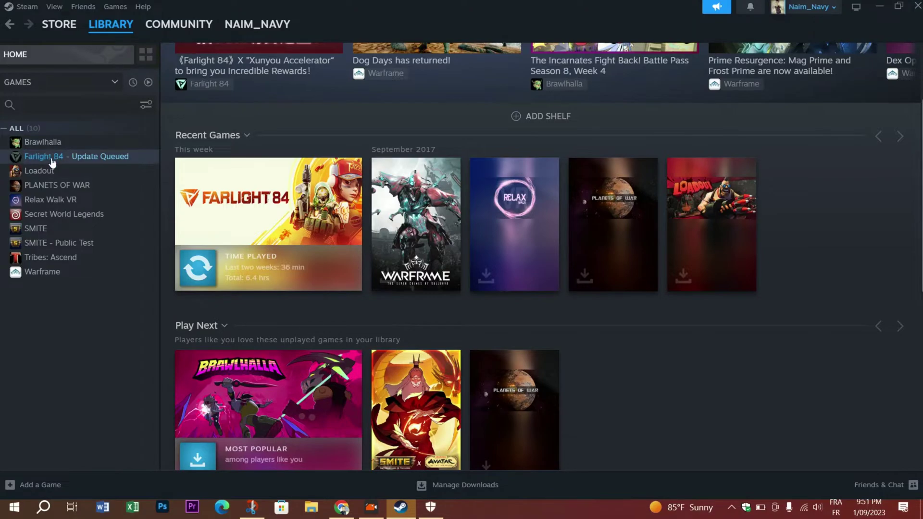
- Start verifying Farlight 84's game files from Properties > Installed Files
right_click(51, 158)
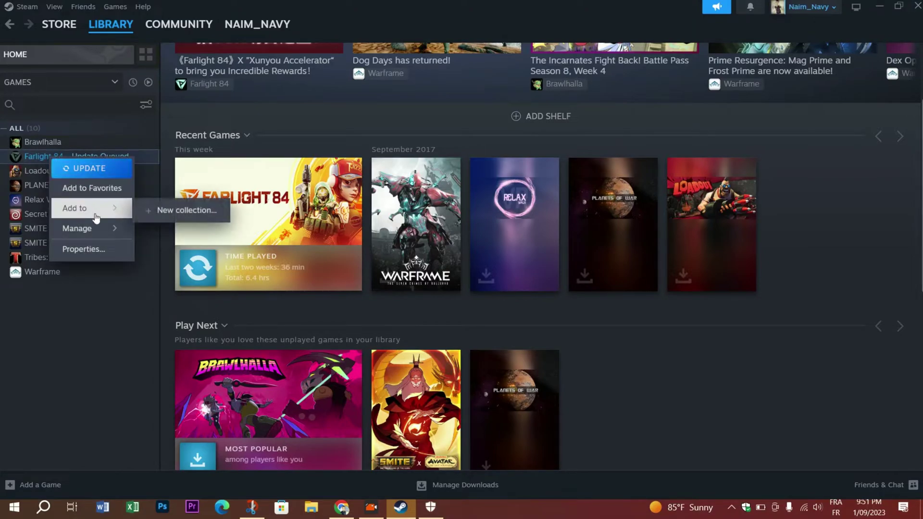
click(94, 258)
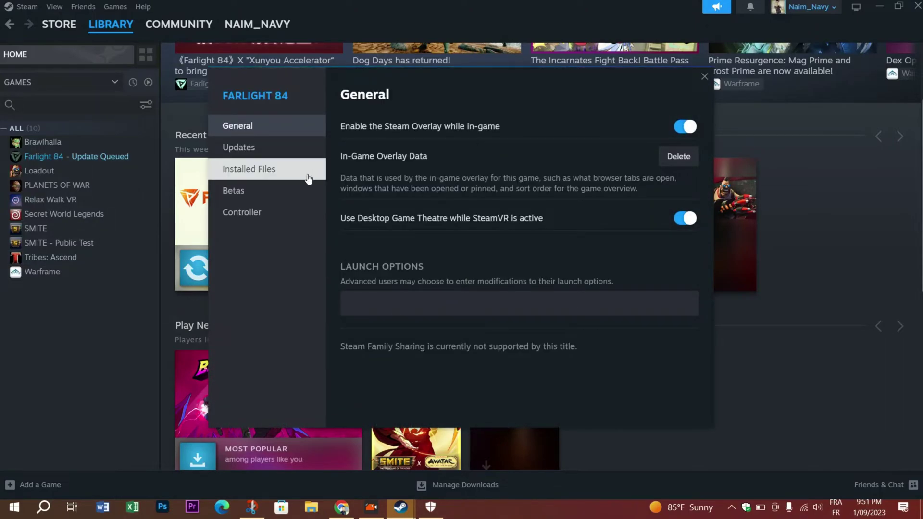
click(298, 174)
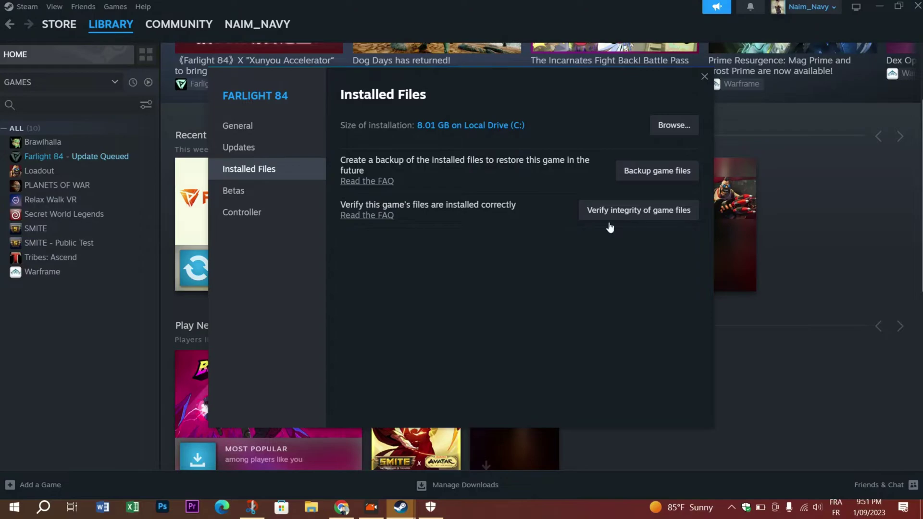
click(606, 215)
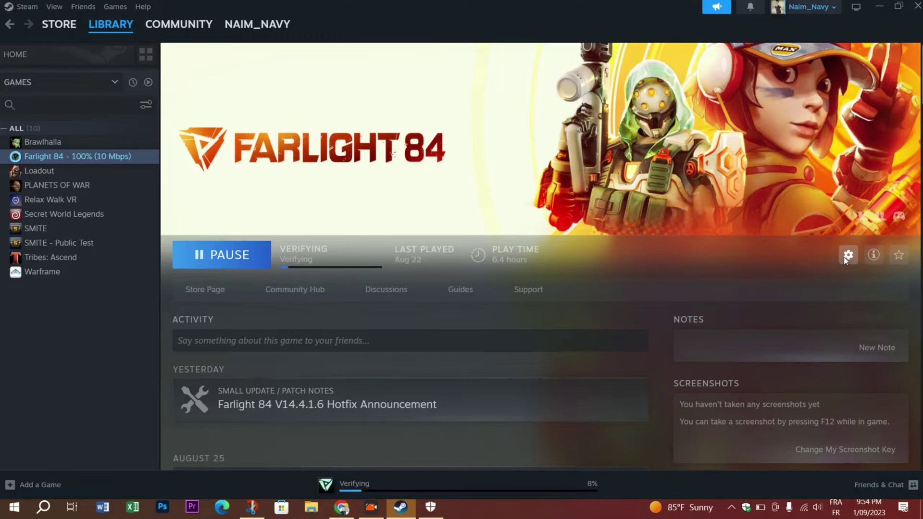
click(848, 255)
- Browse Farlight 84's local files and run EasyAntiCheat_EOS_Setup as administrator
mouse_move(865, 318)
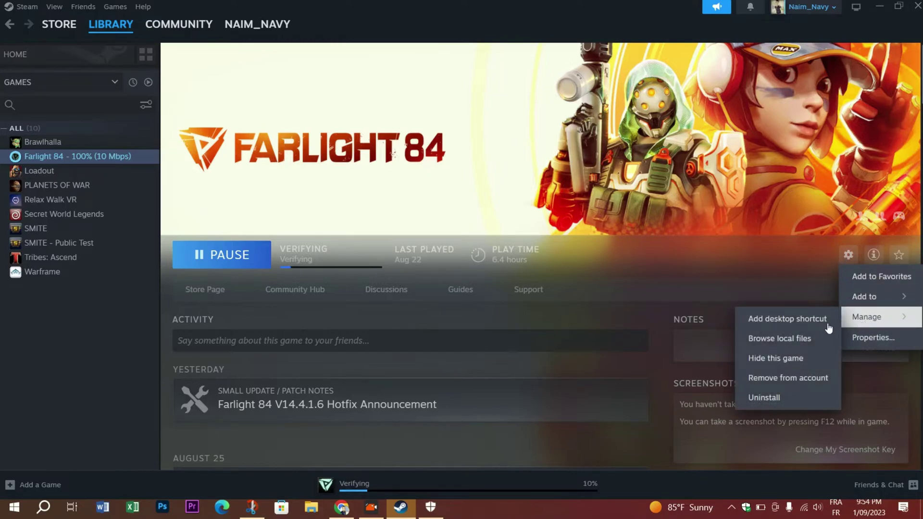
click(784, 340)
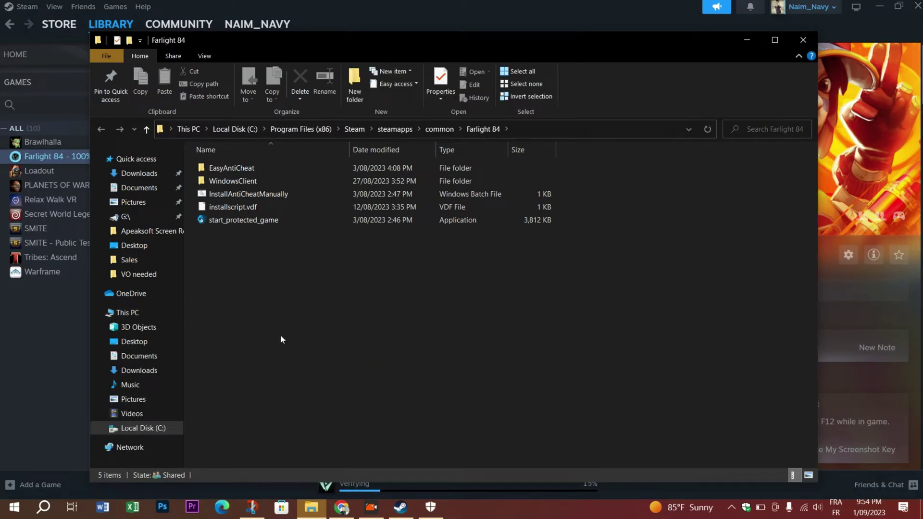
double_click(246, 171)
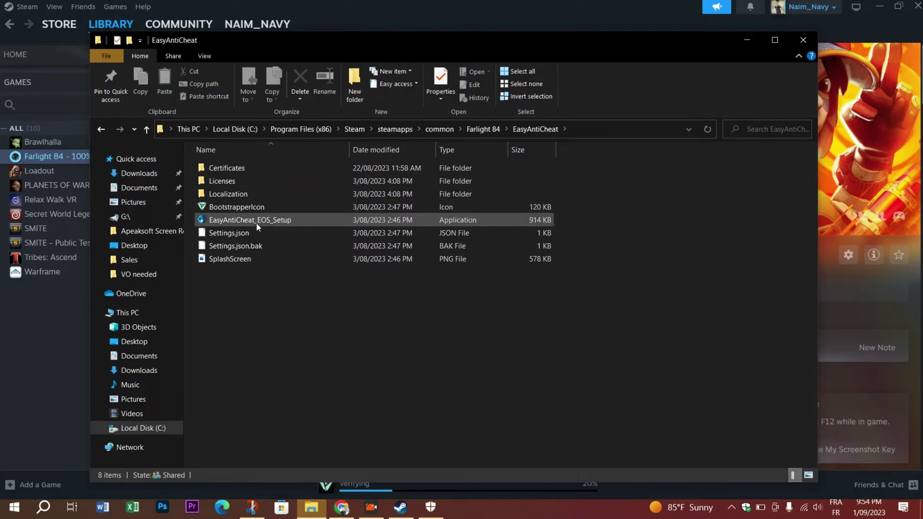
double_click(255, 223)
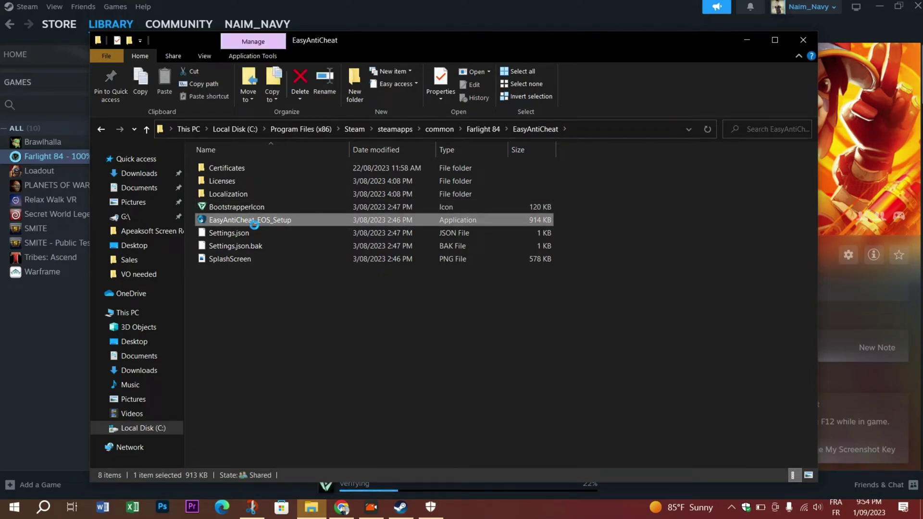
right_click(254, 222)
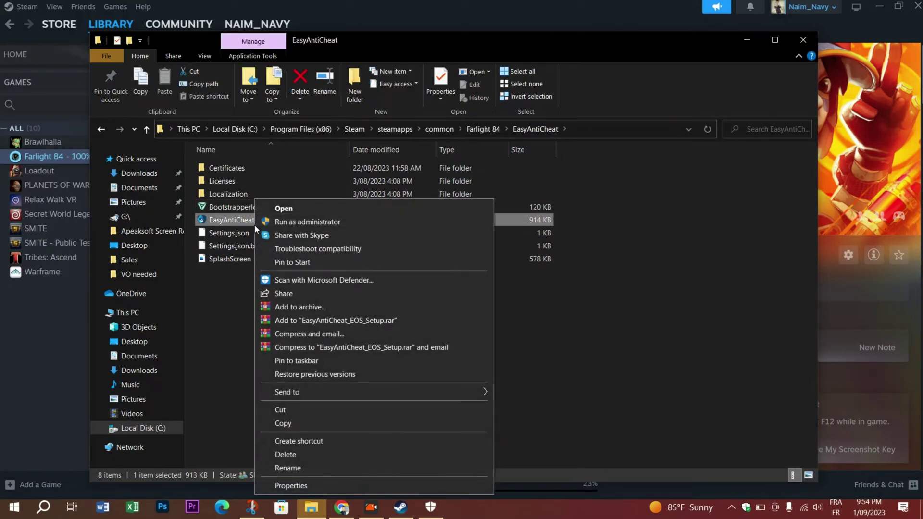
click(316, 222)
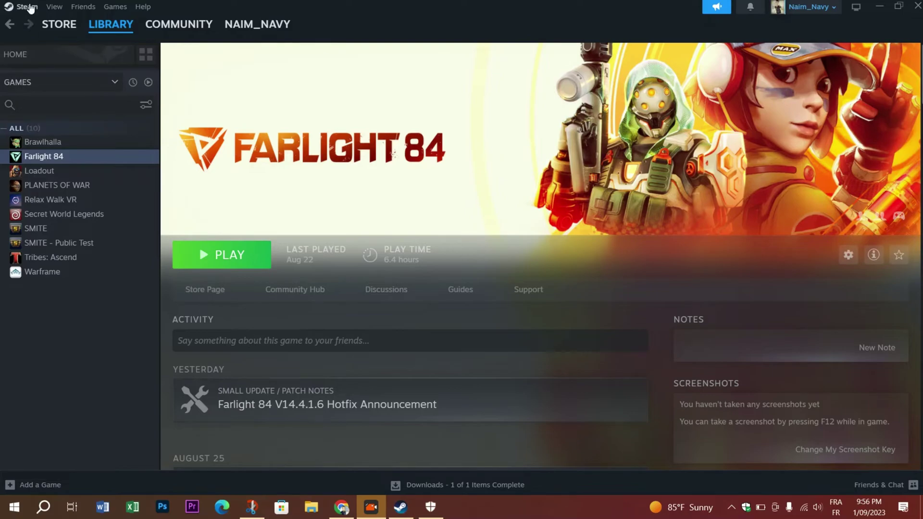
- Clear Steam's download cache from the Downloads settings
click(29, 7)
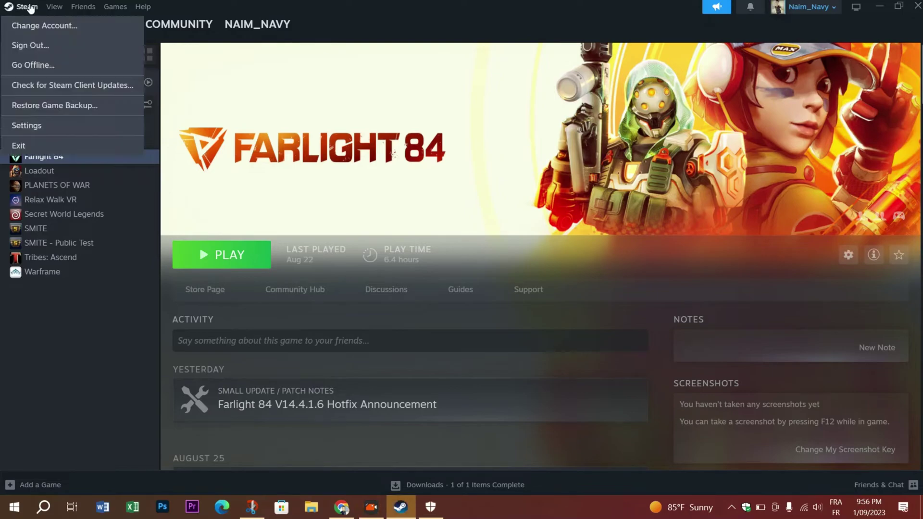
click(35, 128)
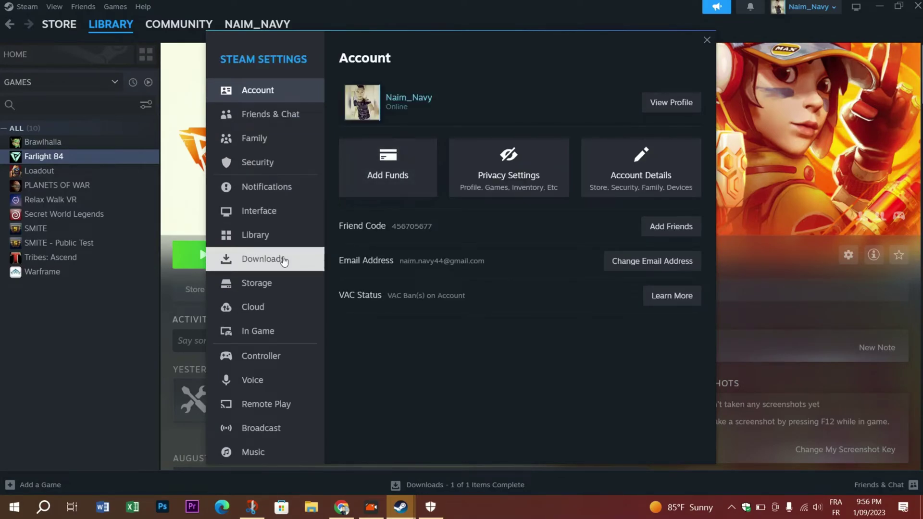
click(284, 259)
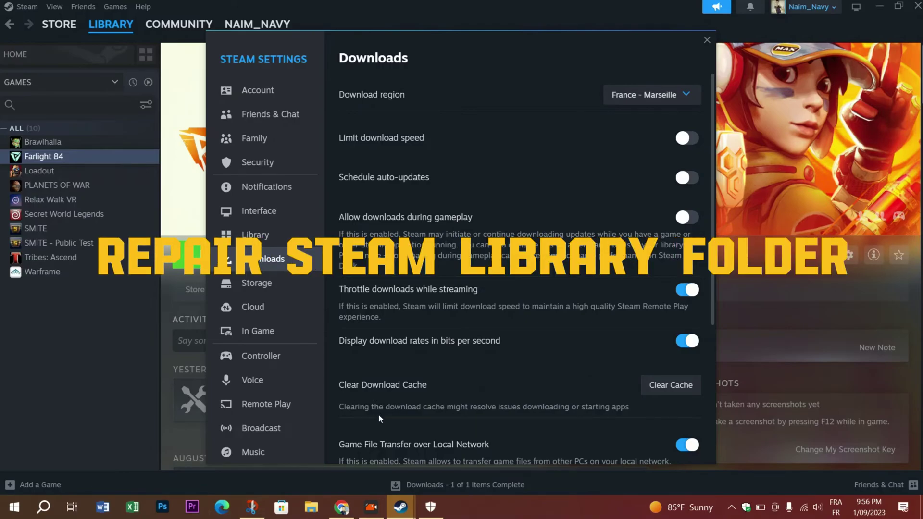
click(667, 386)
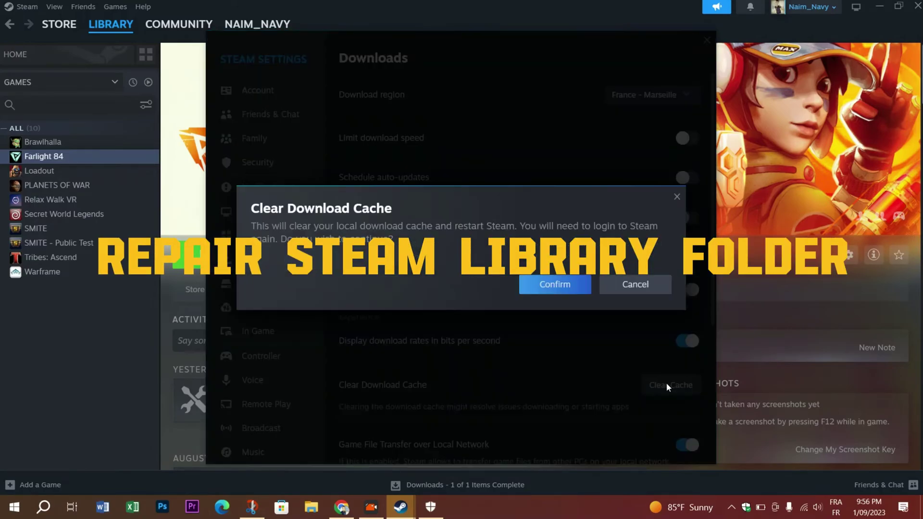
click(541, 284)
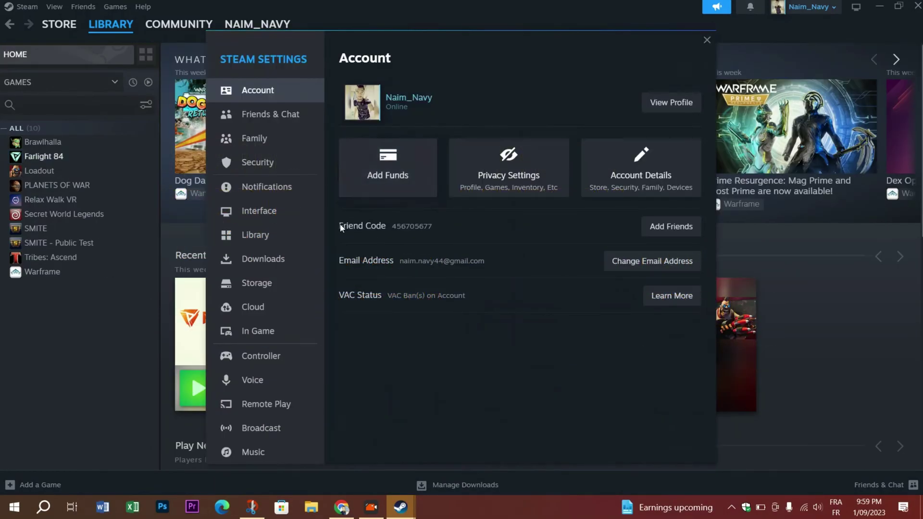
- Run Repair Folder on the C: drive Steam library in Storage settings
click(273, 234)
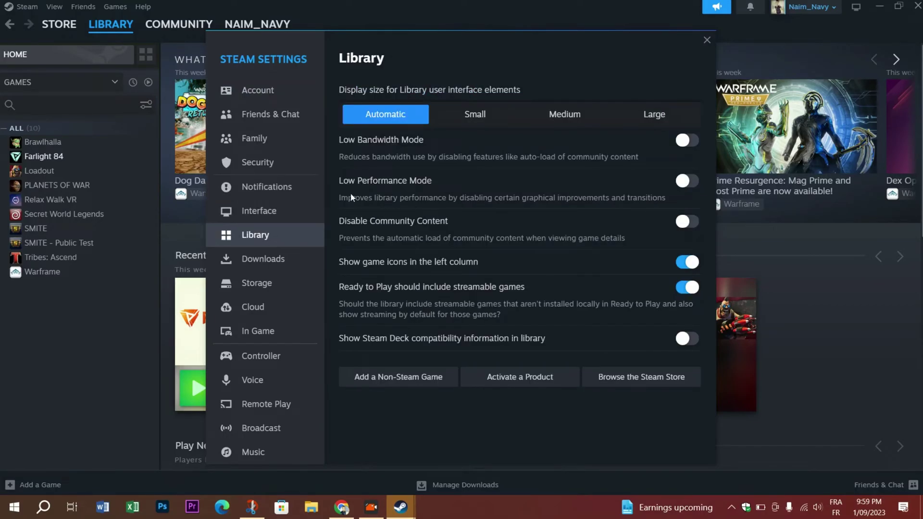
click(260, 282)
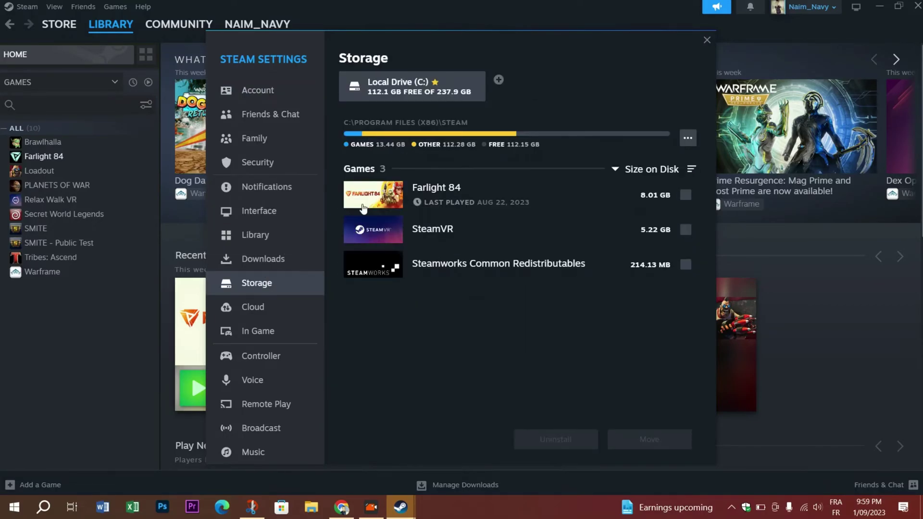
click(688, 139)
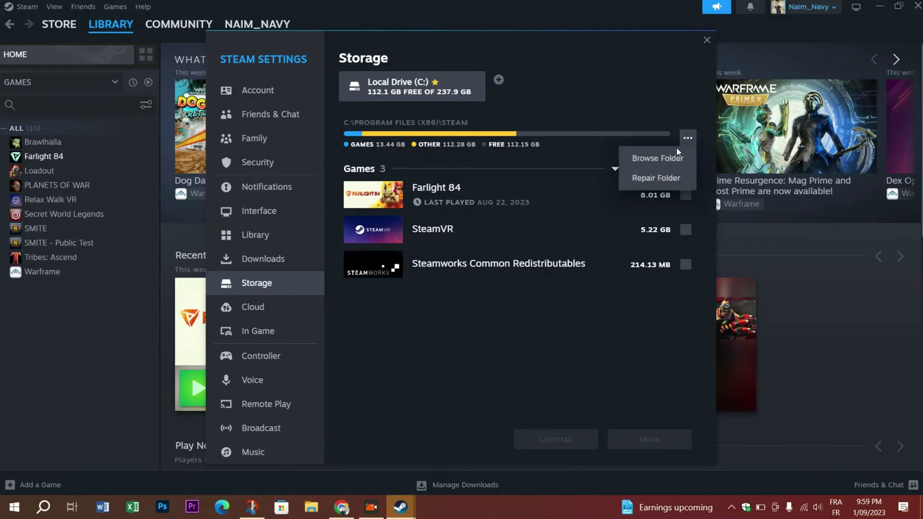
click(658, 180)
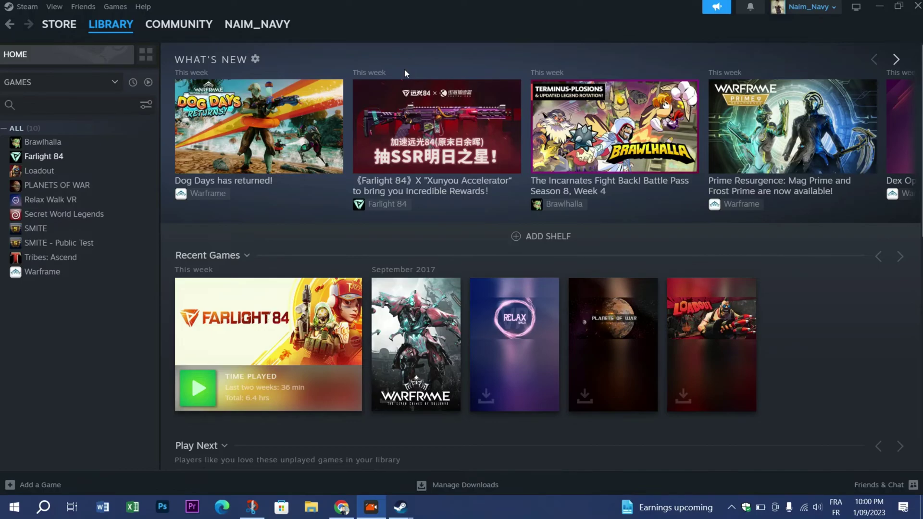
- Check for Steam client updates, finding it up to date, then open Loadout's page
click(24, 6)
click(56, 84)
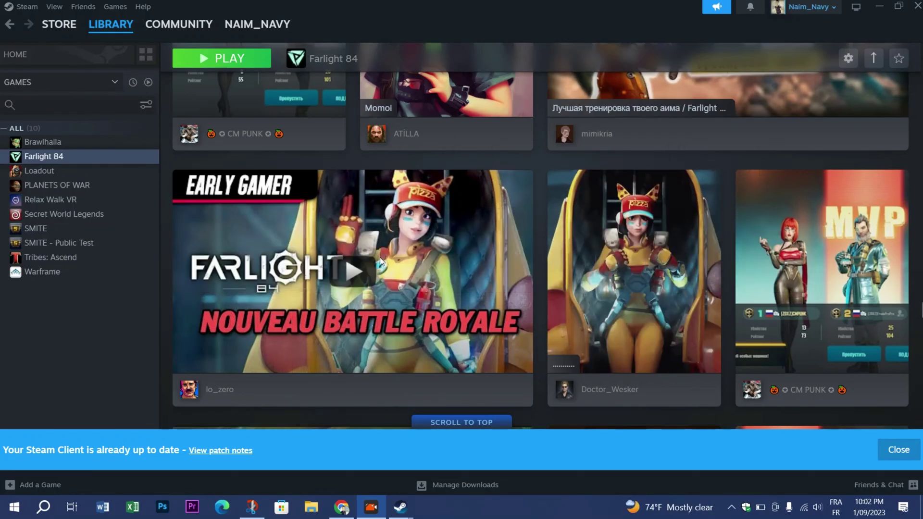
click(68, 178)
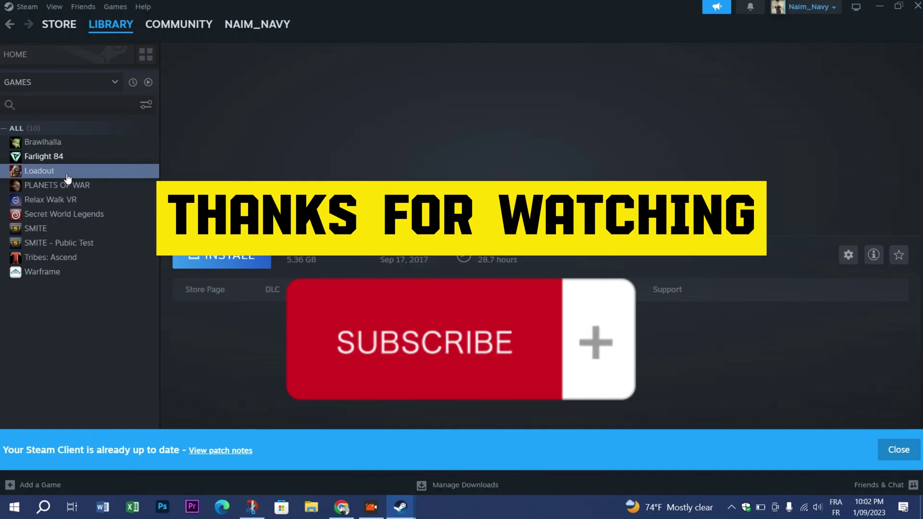